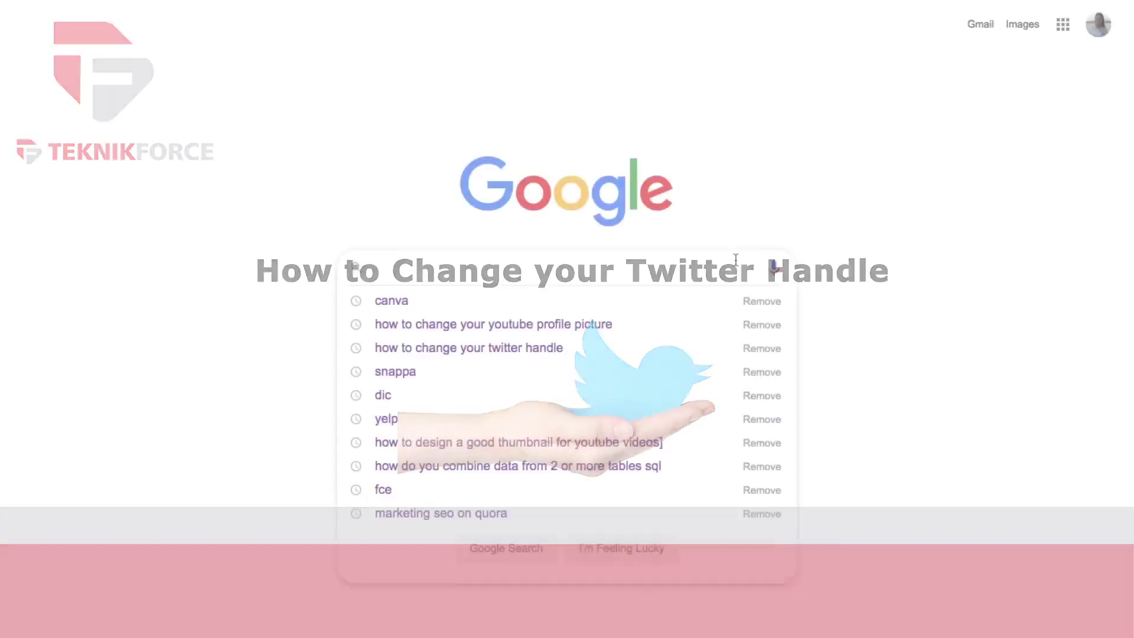
Search Google for 'twitter' and go to the twitter.com site
{"action": "type", "text": "er"}
{"action": "key", "text": "Return"}
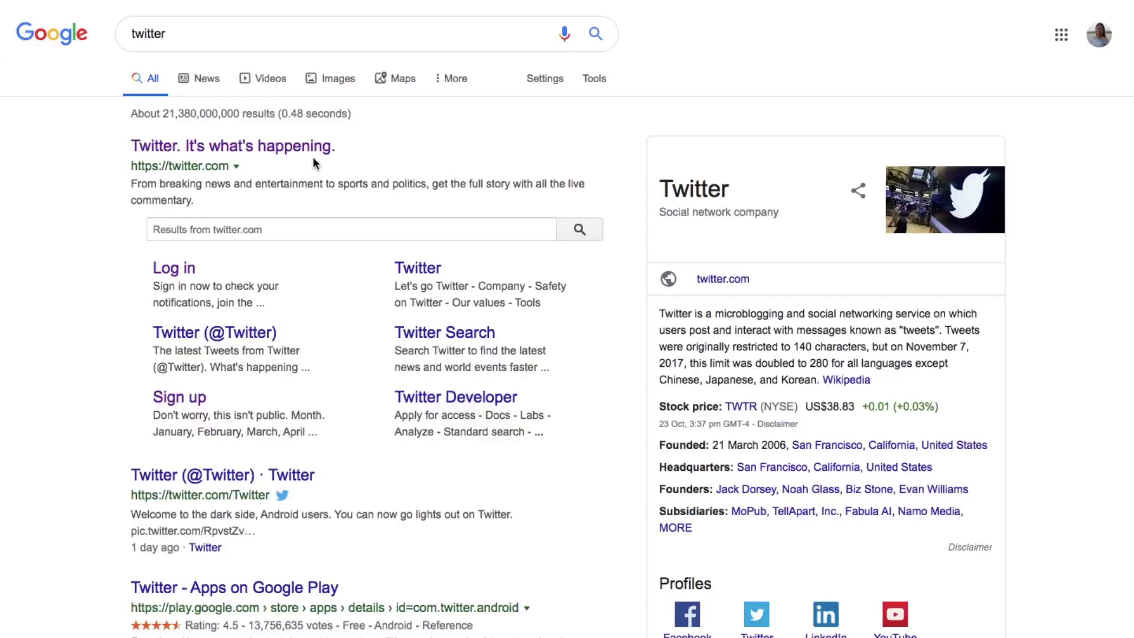
{"action": "left_click", "coordinate": [301, 153]}
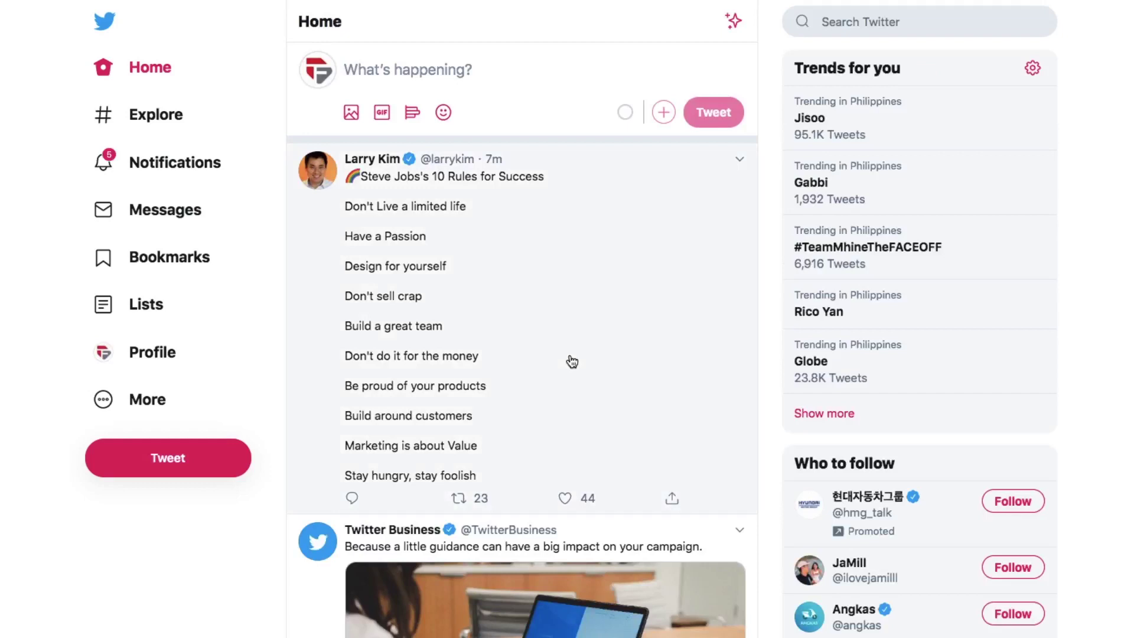
Open the tweet listing rules for success and like it, bringing it to 45 likes
{"action": "scroll", "coordinate": [572, 362], "scroll_direction": "down", "scroll_amount": 3}
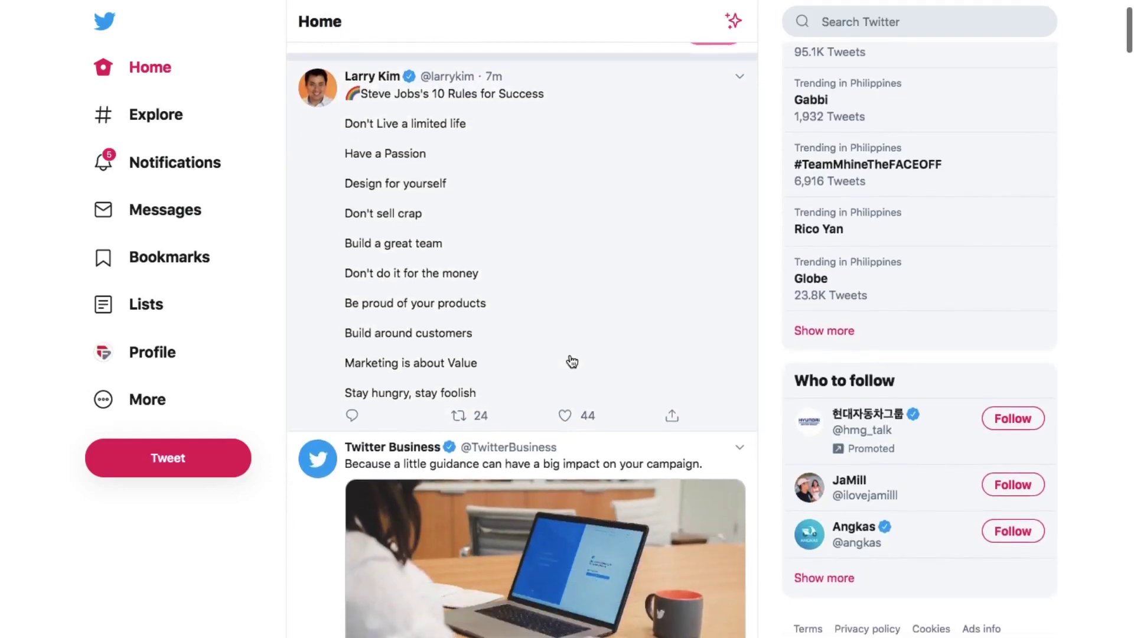
{"action": "left_click", "coordinate": [571, 361]}
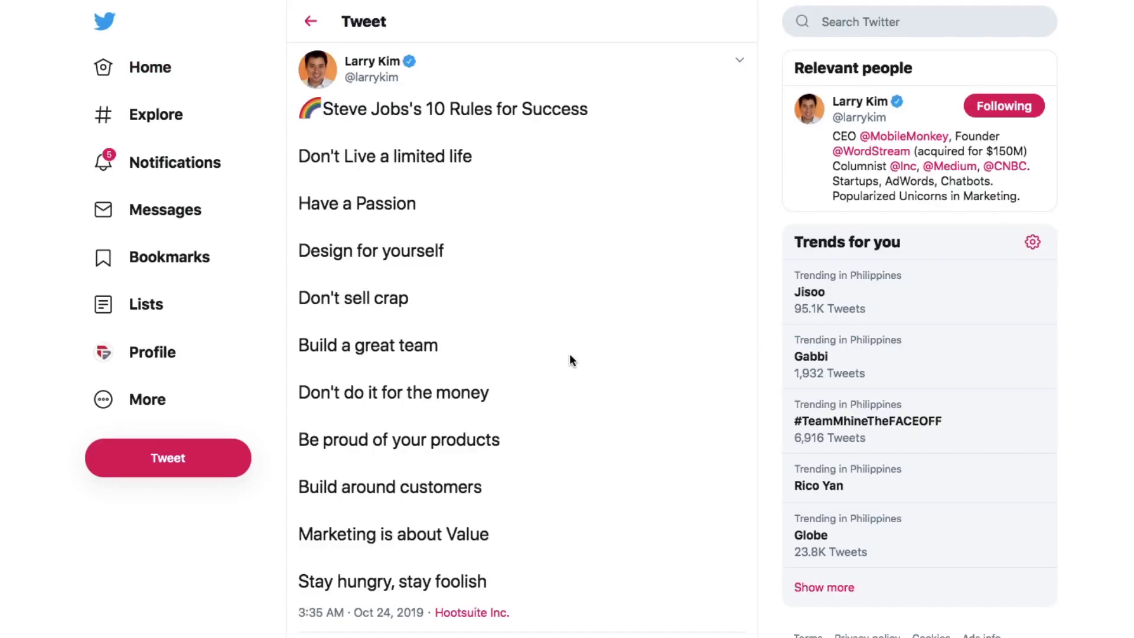
{"action": "scroll", "coordinate": [569, 353], "scroll_direction": "down", "scroll_amount": 3}
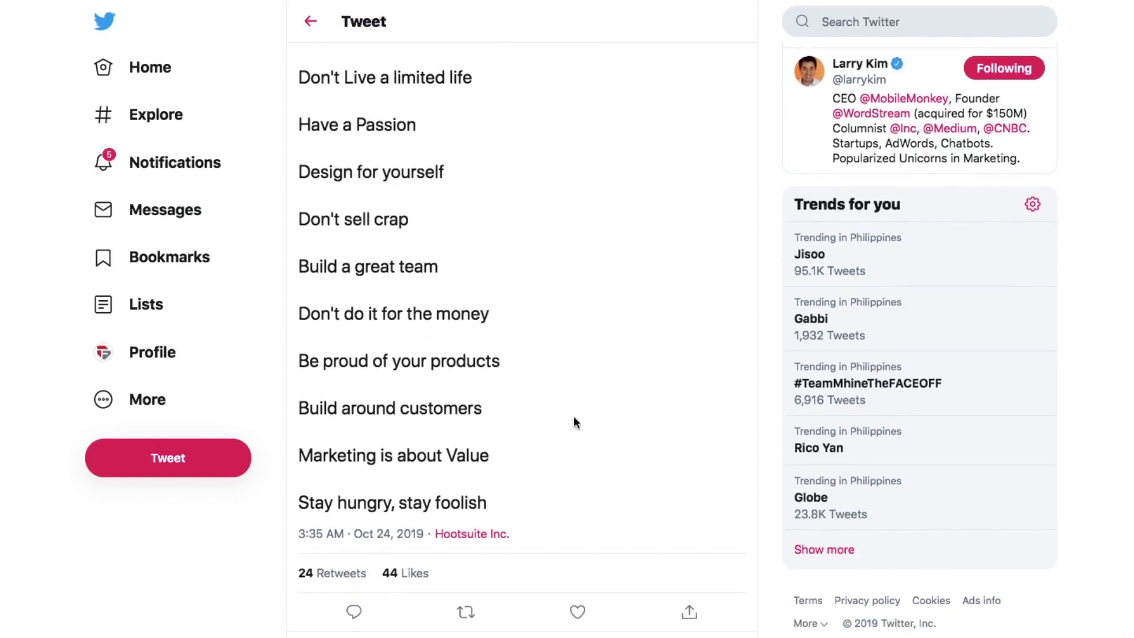
{"action": "left_click", "coordinate": [576, 609]}
{"action": "scroll", "coordinate": [573, 605], "scroll_direction": "up", "scroll_amount": 3}
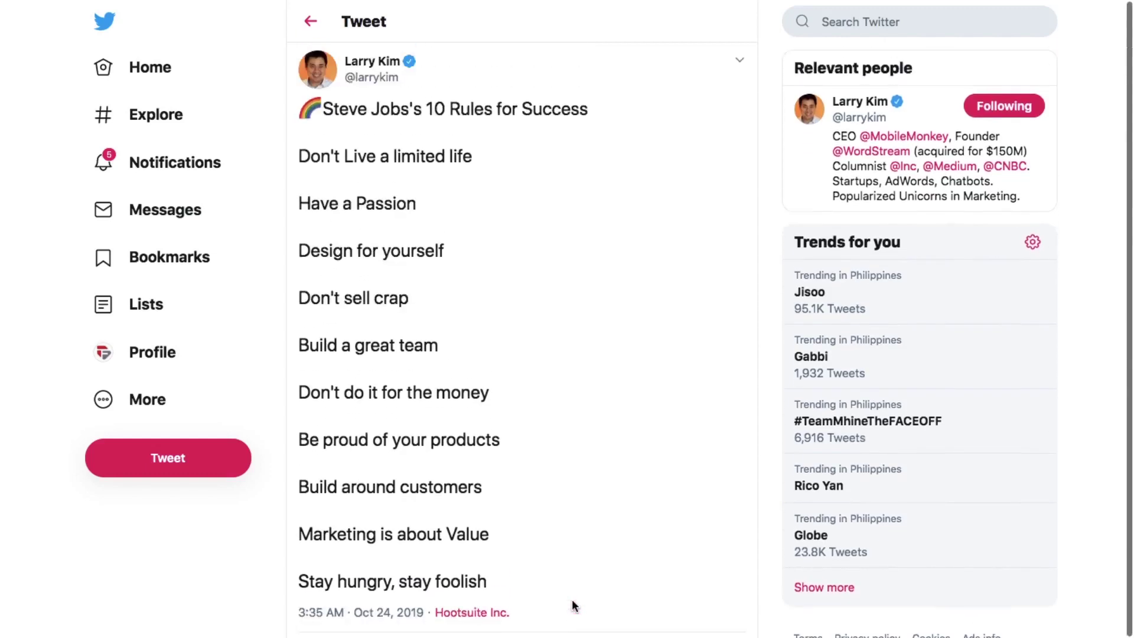
Browse the Home timeline and Notifications, then open the My Business profile page
{"action": "left_click", "coordinate": [159, 86]}
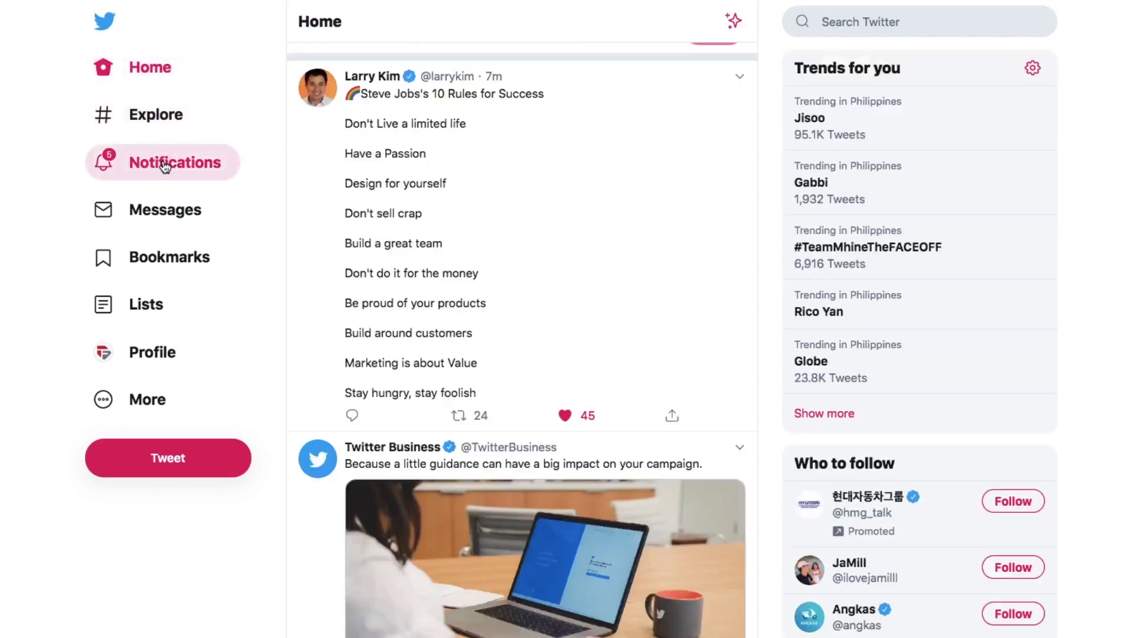
{"action": "left_click", "coordinate": [166, 168]}
{"action": "scroll", "coordinate": [309, 305], "scroll_direction": "down", "scroll_amount": 3}
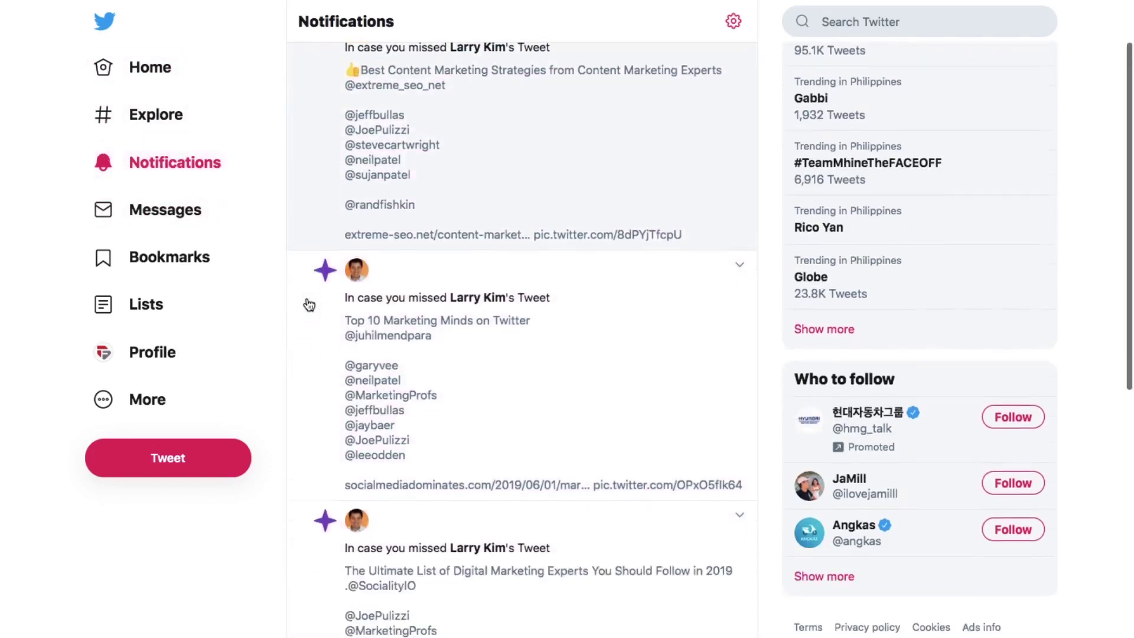
{"action": "scroll", "coordinate": [308, 305], "scroll_direction": "down", "scroll_amount": 5}
{"action": "key", "text": "g"}
{"action": "key", "text": "h"}
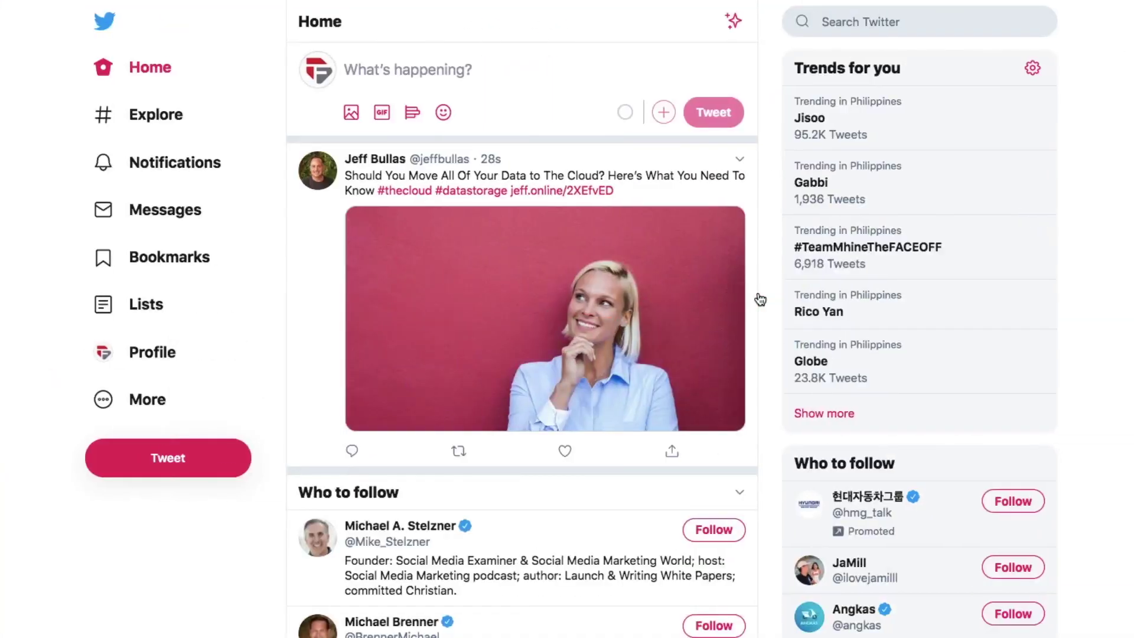
{"action": "left_click", "coordinate": [123, 350]}
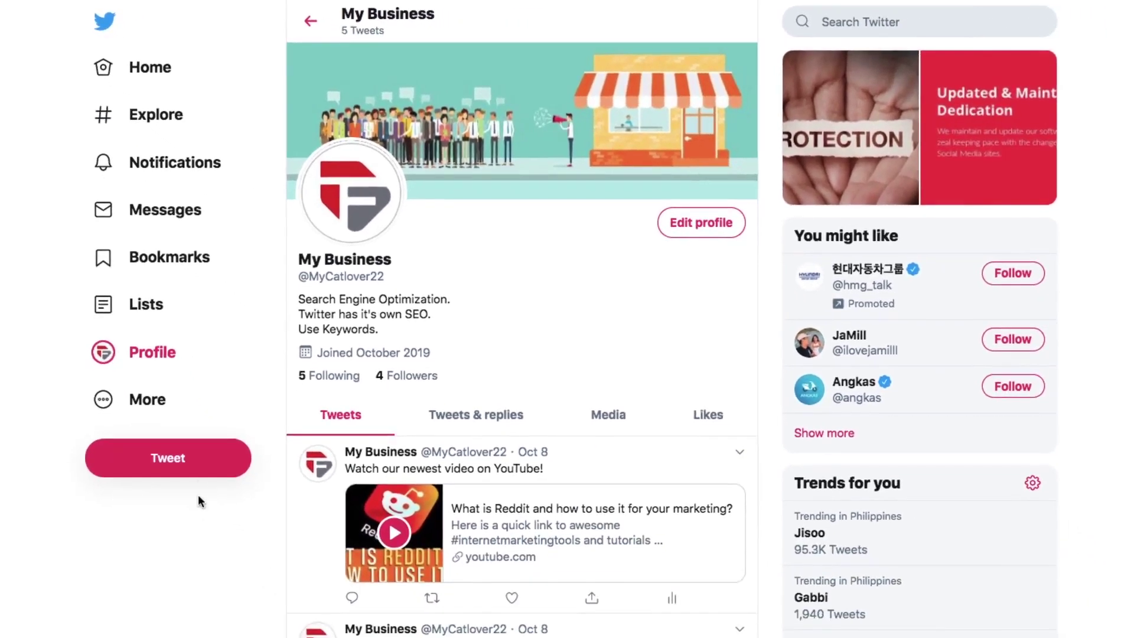
{"action": "left_click", "coordinate": [201, 466]}
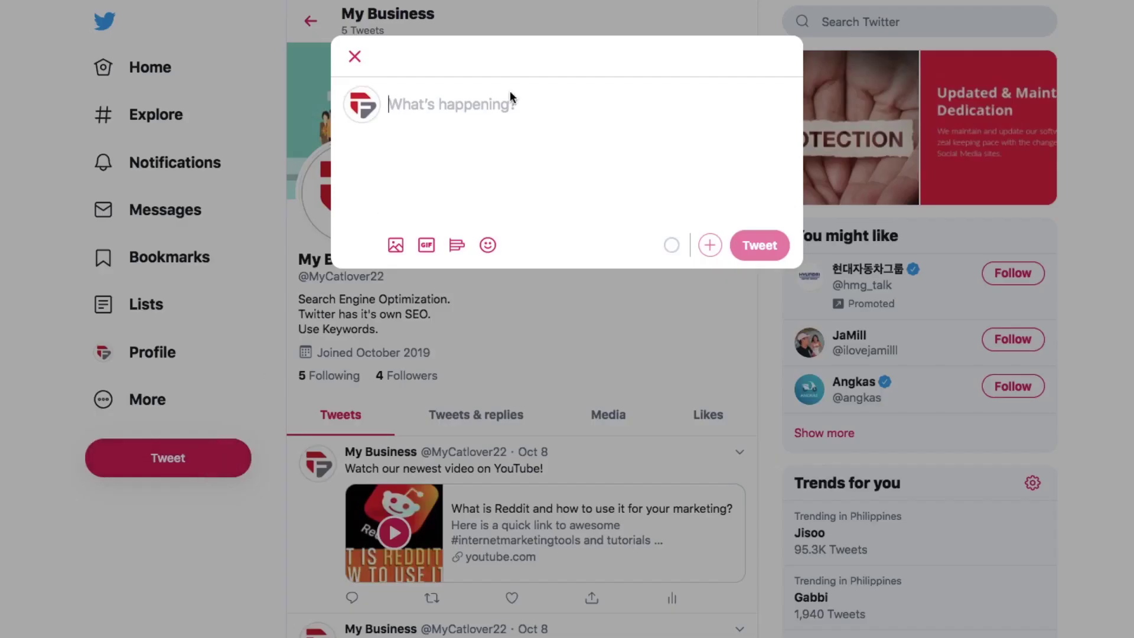
{"action": "type", "text": "Alpa"}
{"action": "key", "text": "BackSpace"}
{"action": "type", "text": "haNumeric Characters"}
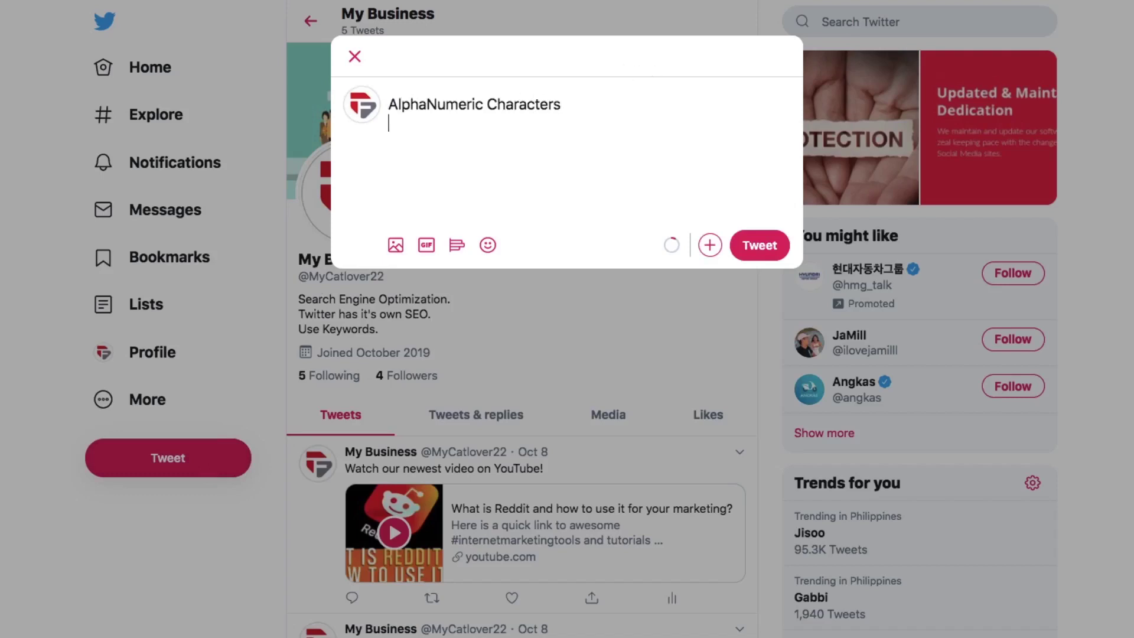
{"action": "type", "text": "If verified, talk to Twittter"}
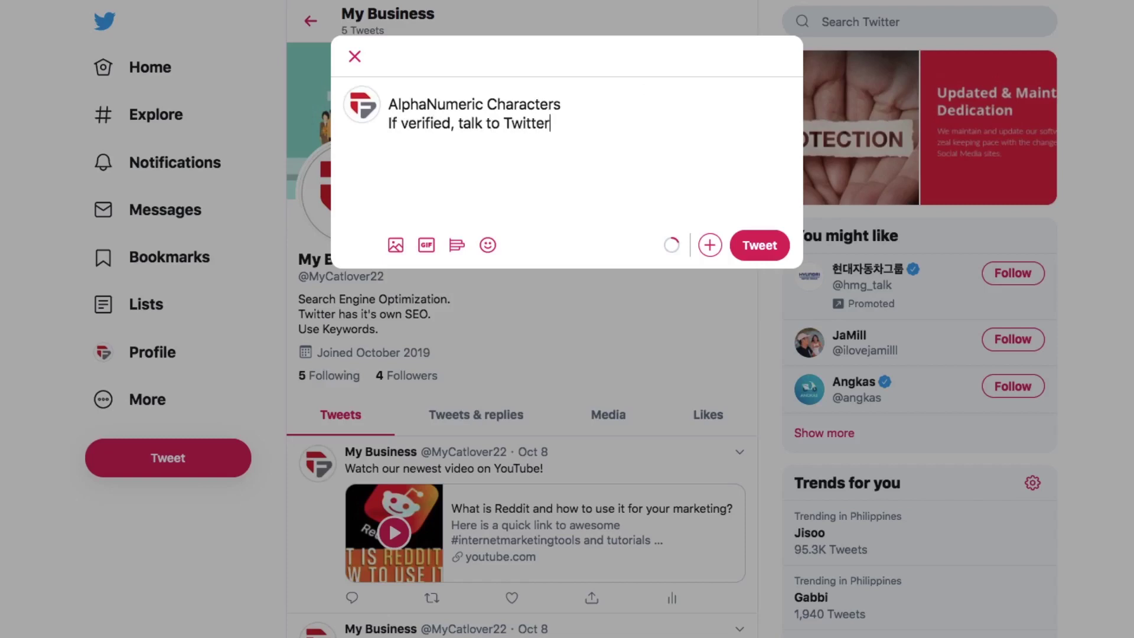
{"action": "left_click", "coordinate": [479, 294]}
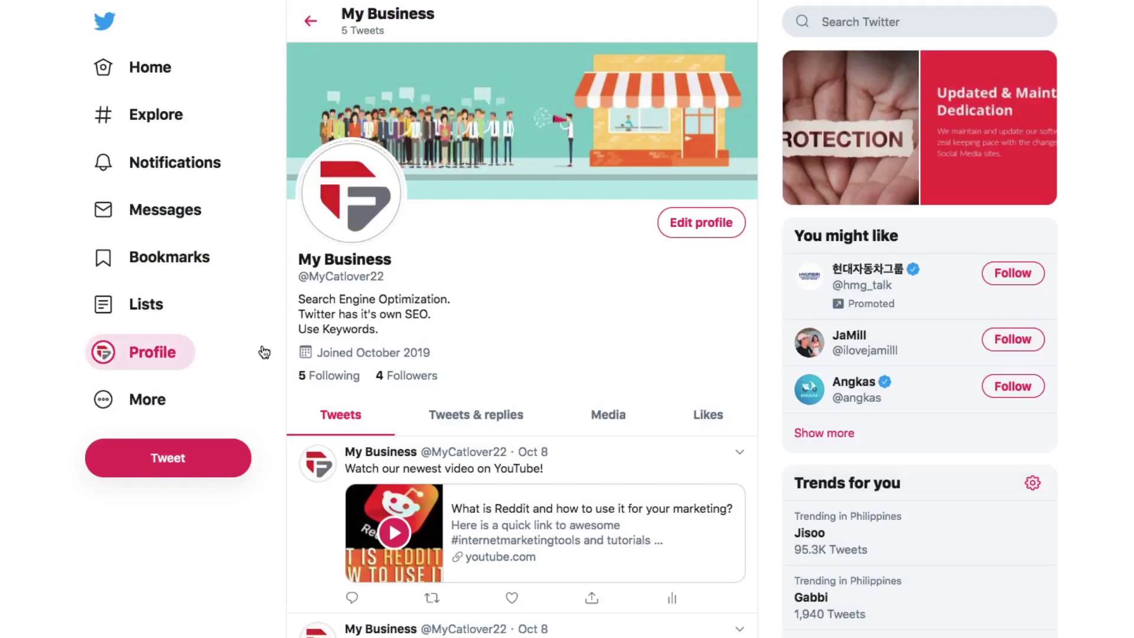
{"action": "left_click", "coordinate": [677, 238]}
{"action": "scroll", "coordinate": [540, 378], "scroll_direction": "down", "scroll_amount": 3}
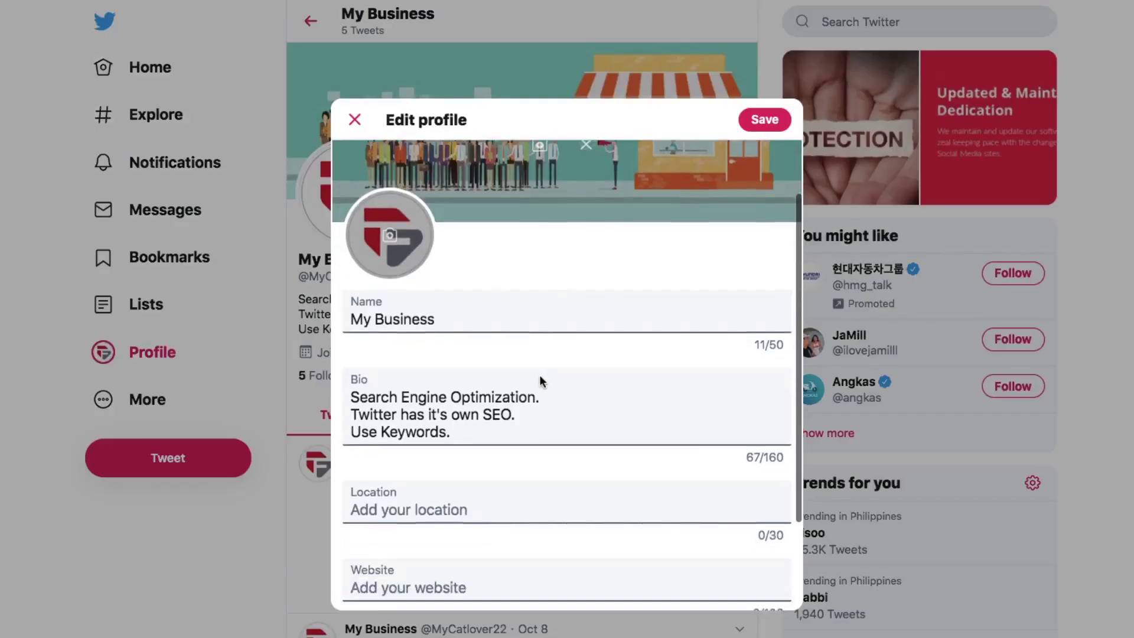
{"action": "left_click", "coordinate": [461, 231]}
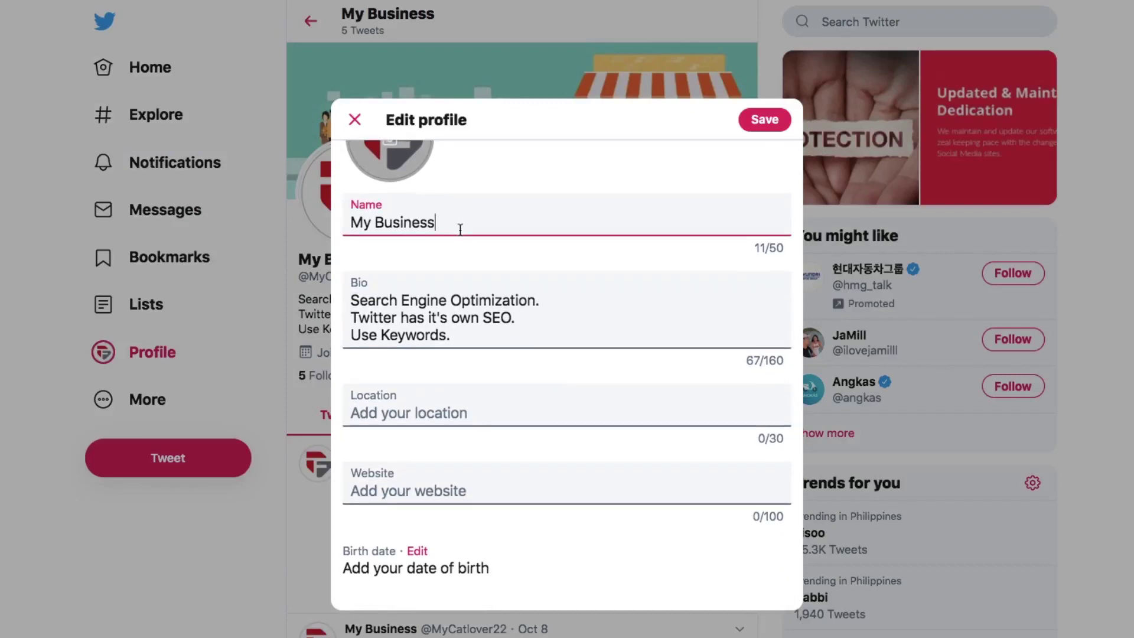
{"action": "key", "text": "BackSpace"}
{"action": "key", "text": "BackSpace"}
{"action": "key", "text": "BackSpace"}
{"action": "key", "text": "BackSpace"}
{"action": "key", "text": "BackSpace"}
{"action": "key", "text": "BackSpace"}
{"action": "key", "text": "BackSpace"}
{"action": "key", "text": "BackSpace"}
{"action": "key", "text": "BackSpace"}
{"action": "key", "text": "BackSpace"}
{"action": "key", "text": "BackSpace"}
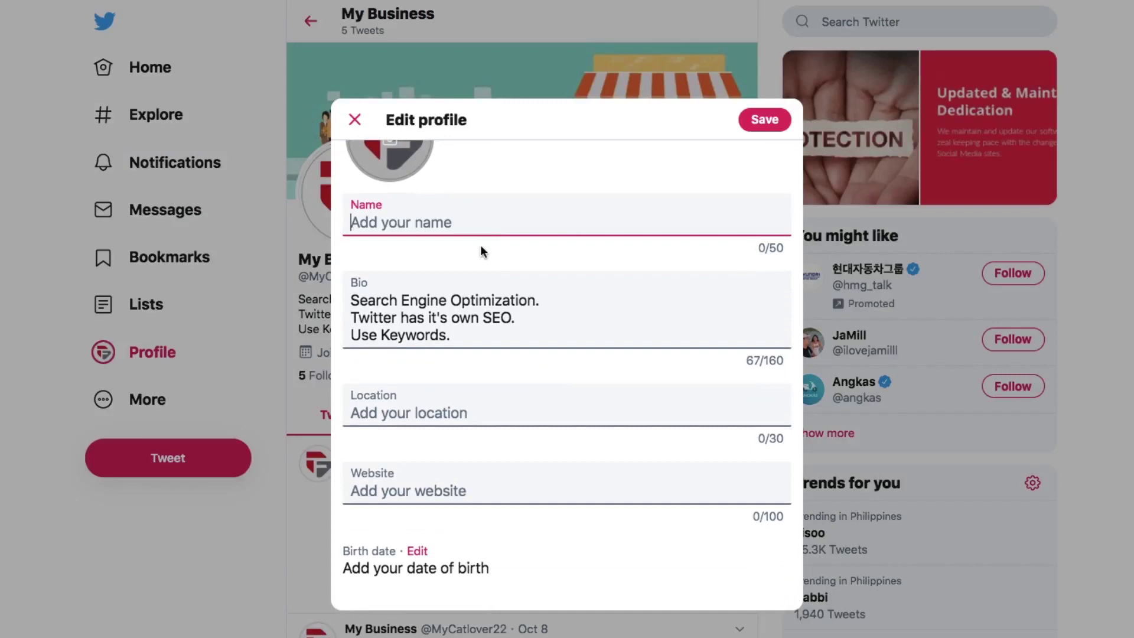
{"action": "scroll", "coordinate": [480, 251], "scroll_direction": "up", "scroll_amount": 2}
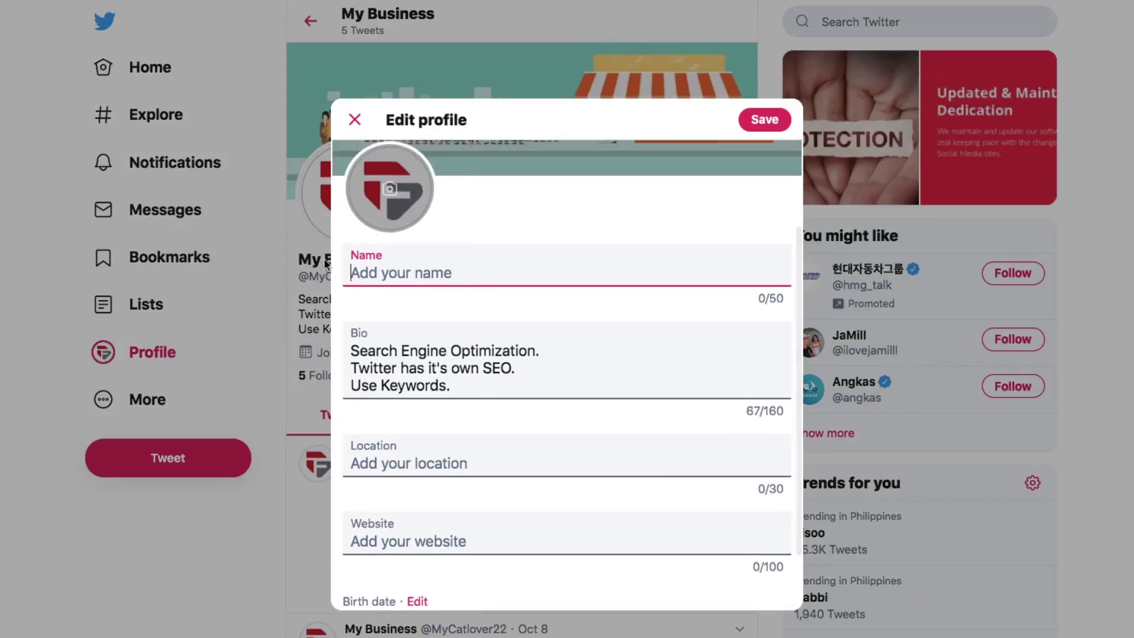
{"action": "scroll", "coordinate": [448, 275], "scroll_direction": "up", "scroll_amount": 2}
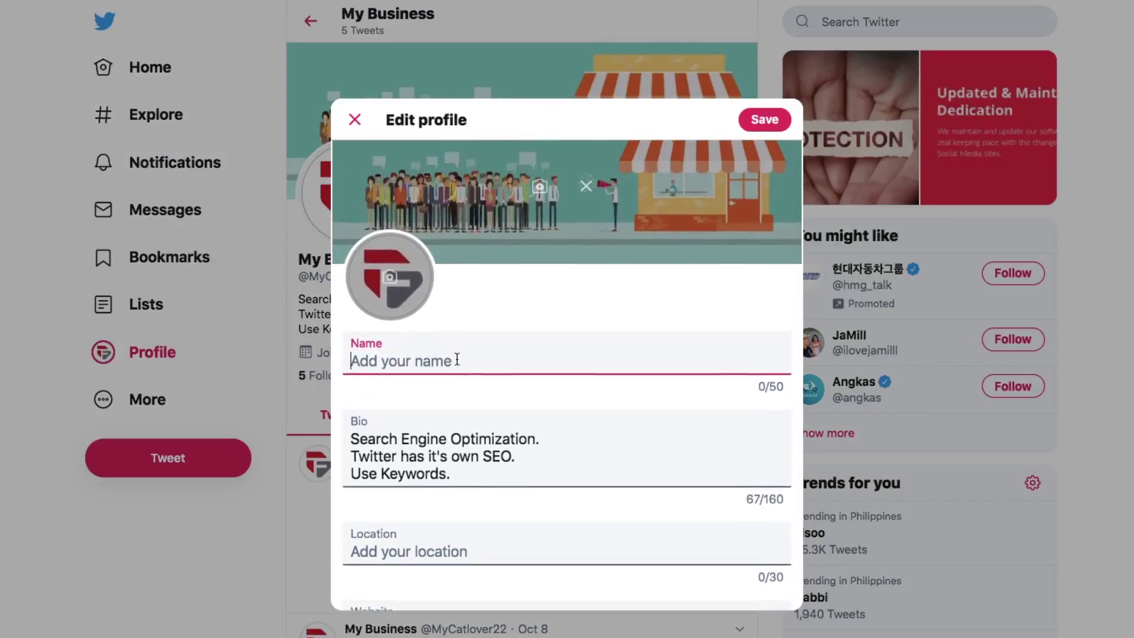
{"action": "left_click", "coordinate": [354, 120]}
{"action": "scroll", "coordinate": [406, 328], "scroll_direction": "down", "scroll_amount": 2}
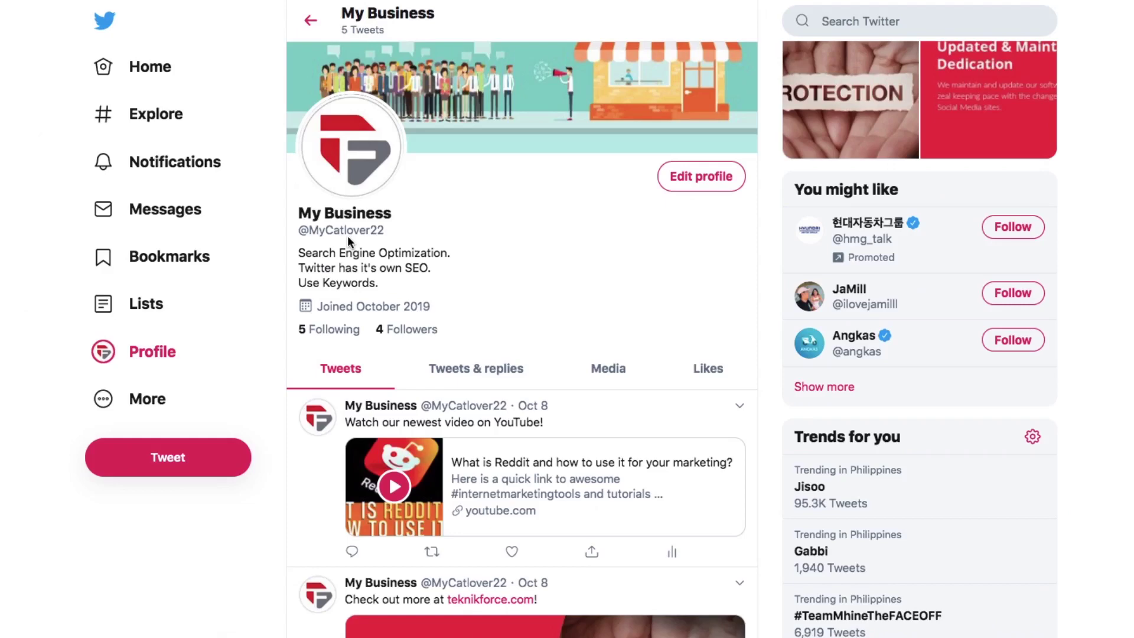
Replace the profile name with 'My Business' in Edit profile and save it
{"action": "left_click", "coordinate": [678, 177]}
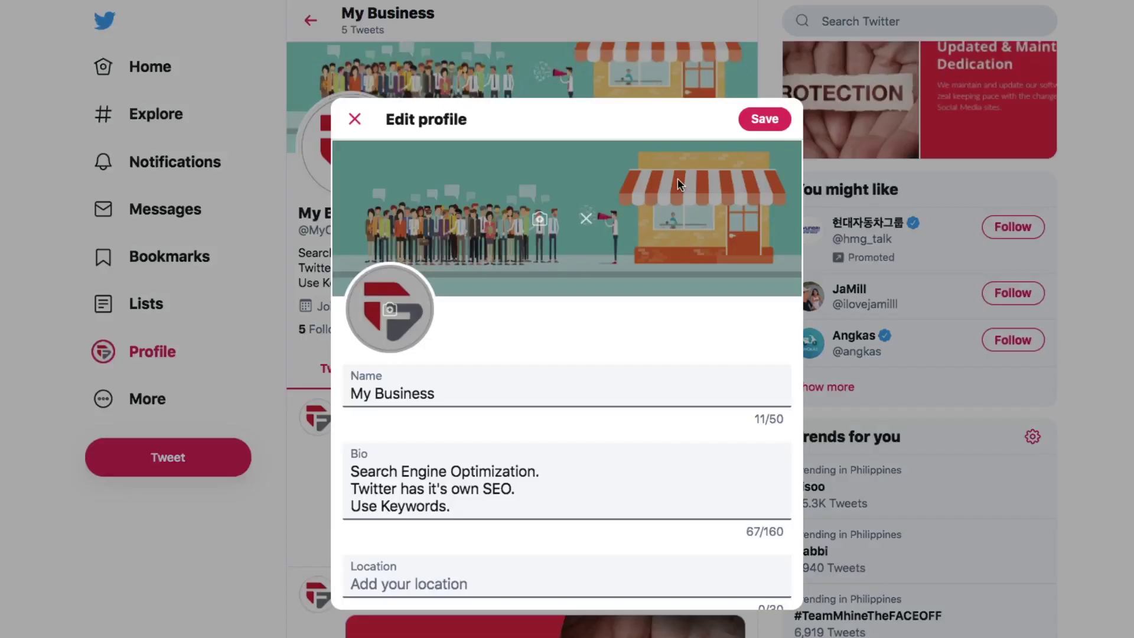
{"action": "left_click", "coordinate": [449, 387]}
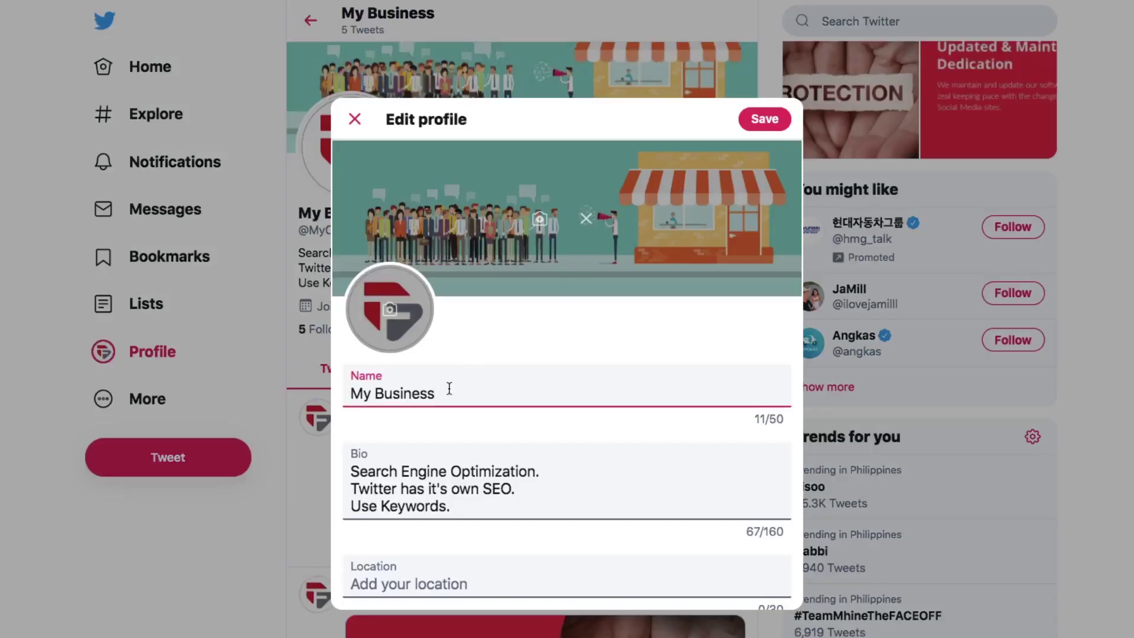
{"action": "left_click_drag", "start_coordinate": [436, 393], "coordinate": [337, 396]}
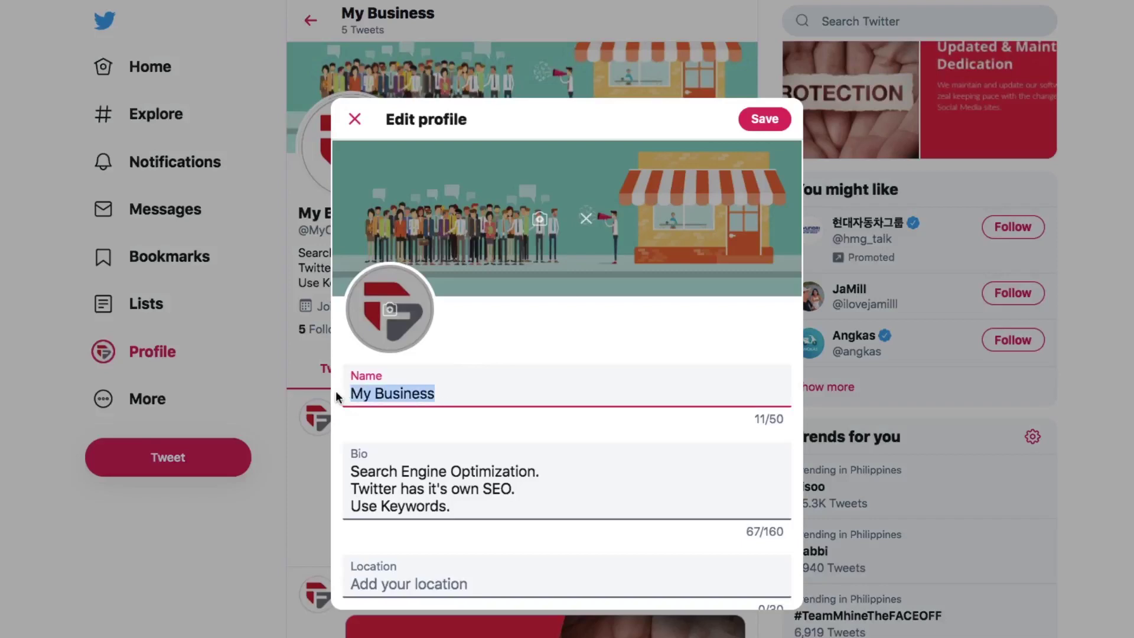
{"action": "key", "text": "BackSpace"}
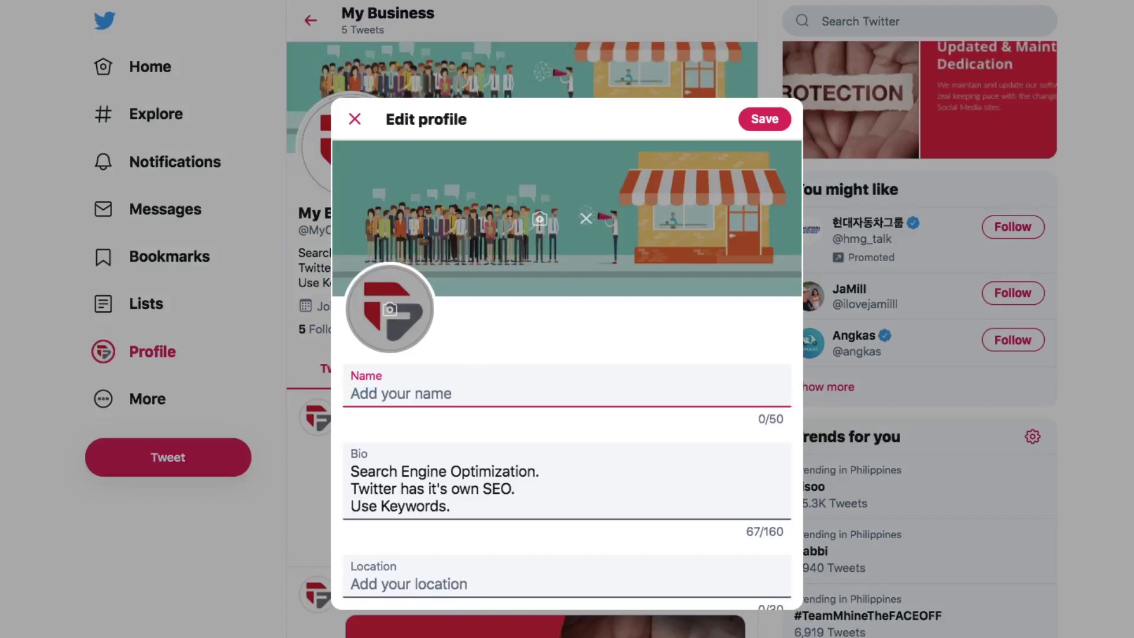
{"action": "type", "text": "T"}
{"action": "key", "text": "BackSpace"}
{"action": "type", "text": "My Business"}
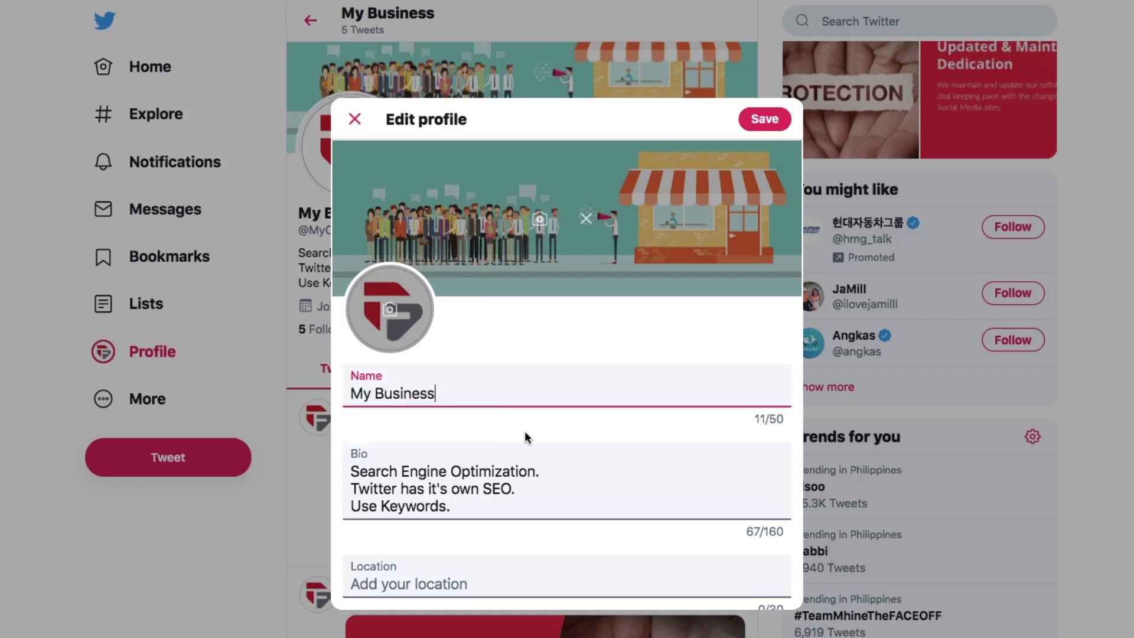
{"action": "left_click", "coordinate": [769, 126]}
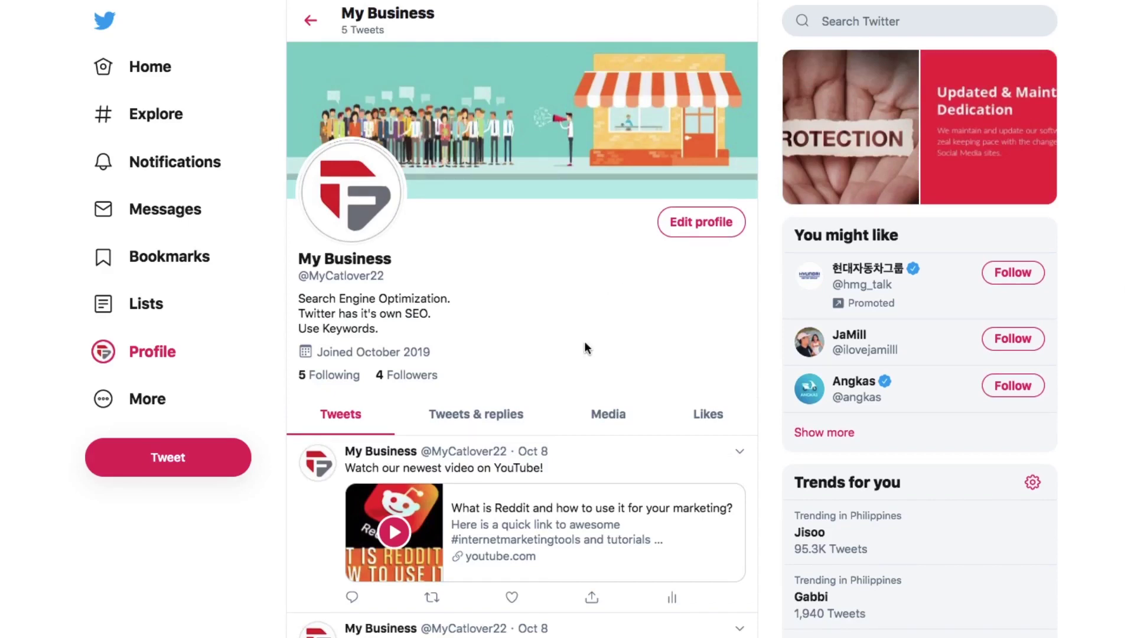
Open Settings and privacy from the sidebar's More menu to show the Account section
{"action": "scroll", "coordinate": [583, 342], "scroll_direction": "down", "scroll_amount": 5}
{"action": "scroll", "coordinate": [585, 346], "scroll_direction": "up", "scroll_amount": 3}
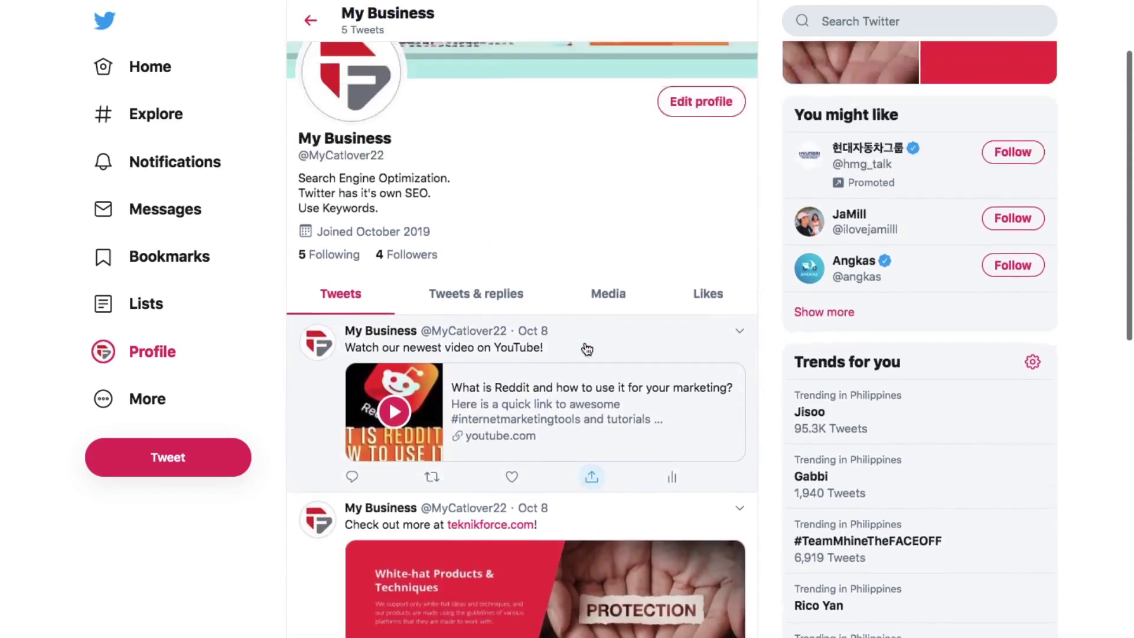
{"action": "scroll", "coordinate": [586, 349], "scroll_direction": "up", "scroll_amount": 2}
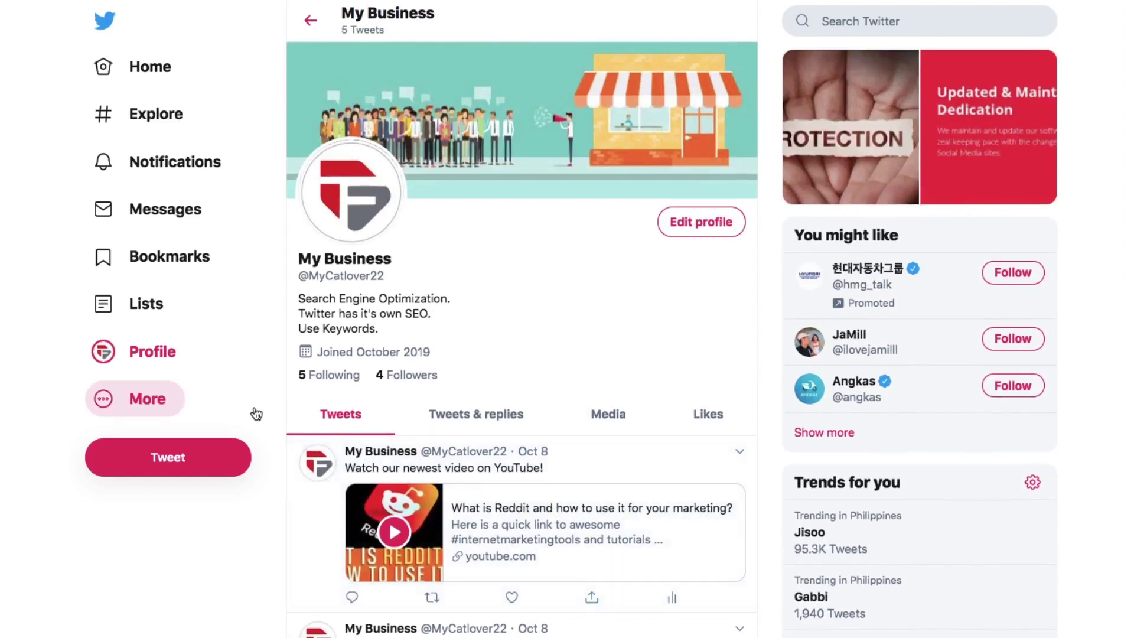
{"action": "left_click", "coordinate": [165, 409]}
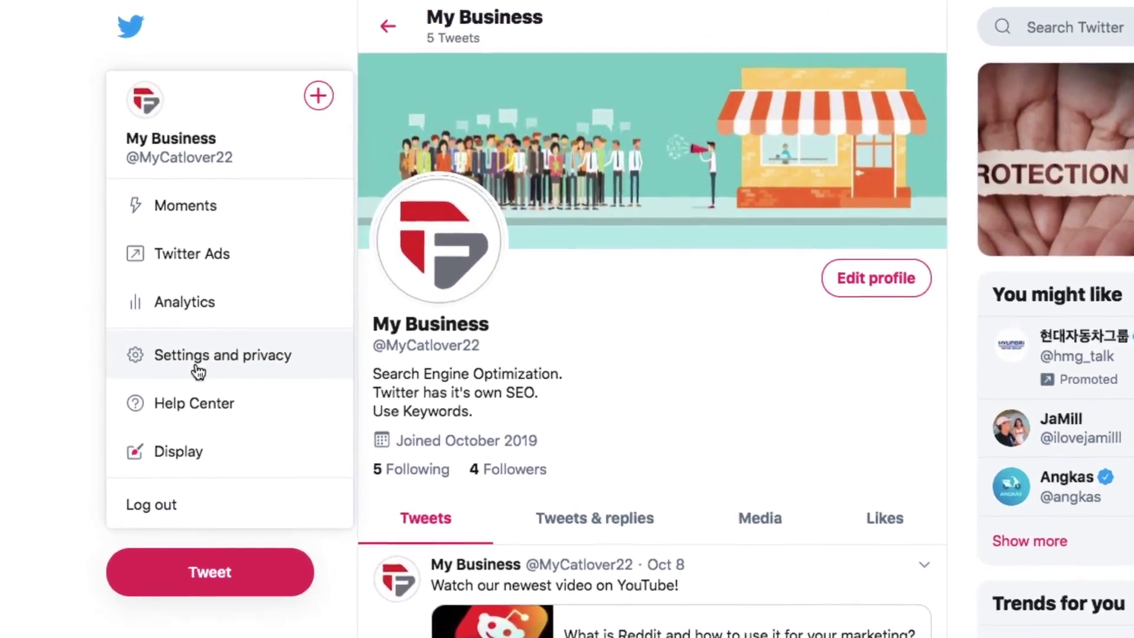
{"action": "left_click", "coordinate": [163, 294]}
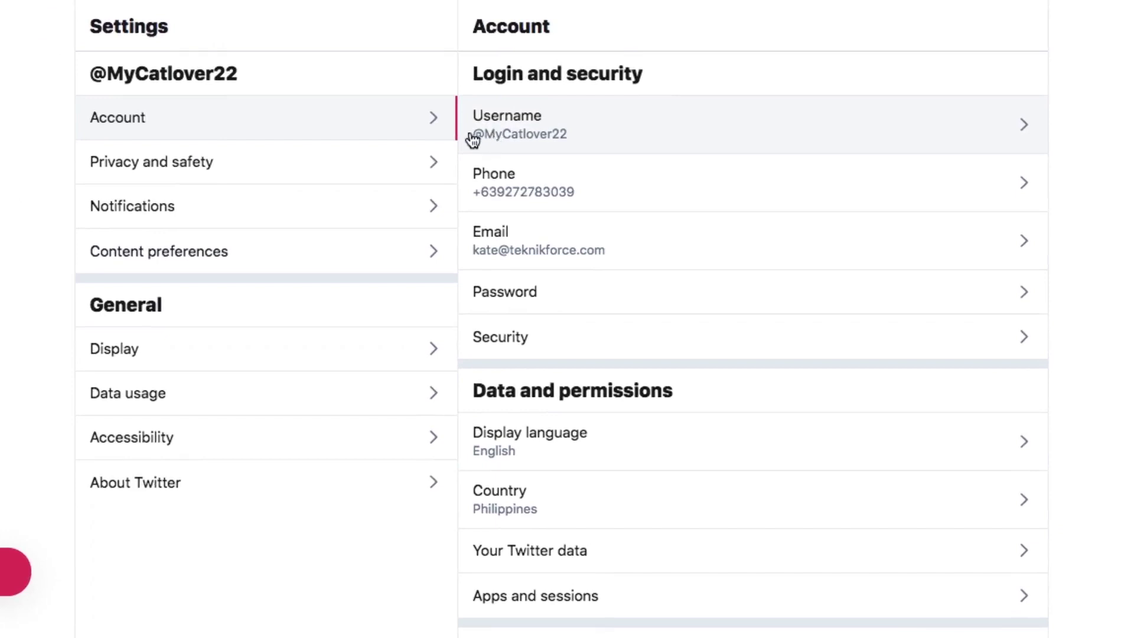
Change the username from MyCatlover22 to MyBusiness_2019, removing the extra underscore, and save
{"action": "left_click", "coordinate": [502, 134]}
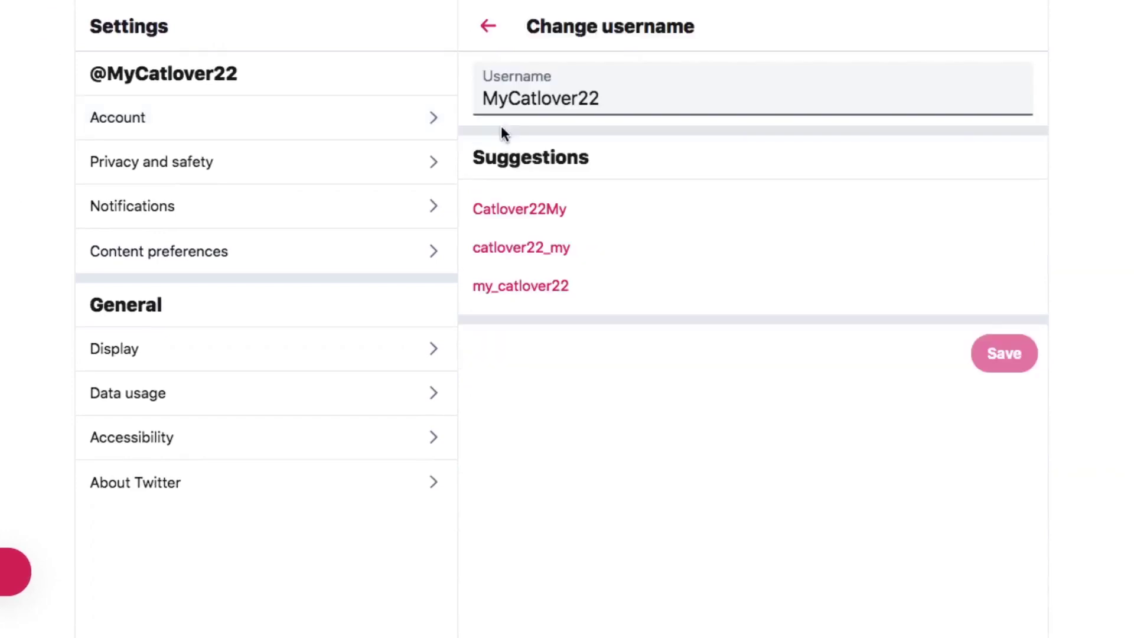
{"action": "left_click", "coordinate": [625, 87]}
{"action": "double_click", "coordinate": [625, 88]}
{"action": "key", "text": "BackSpace"}
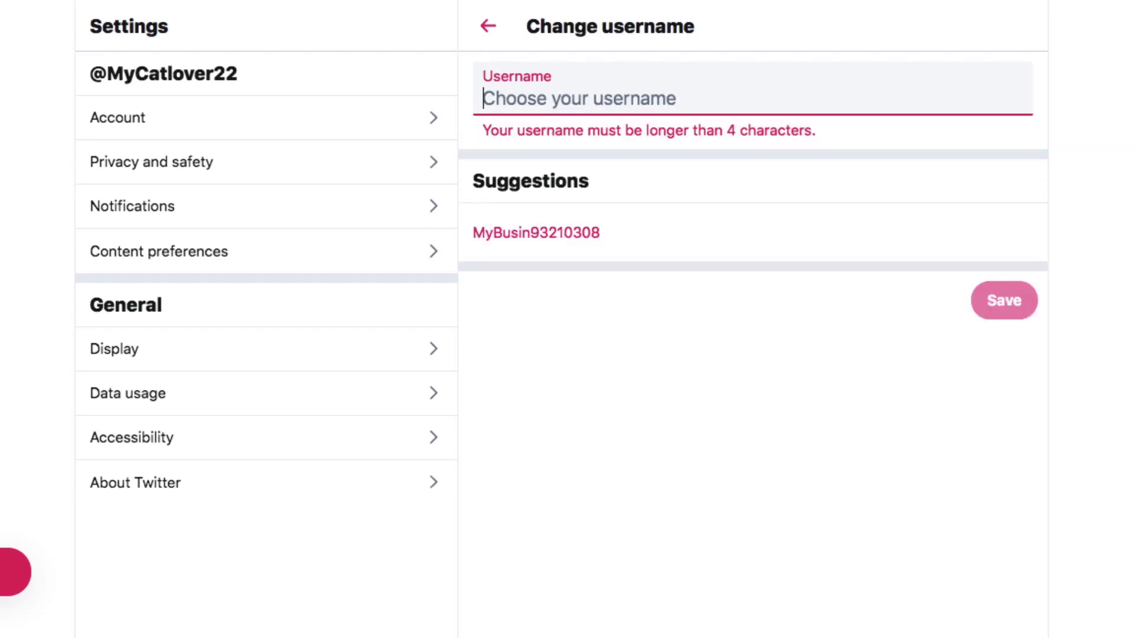
{"action": "type", "text": "My"}
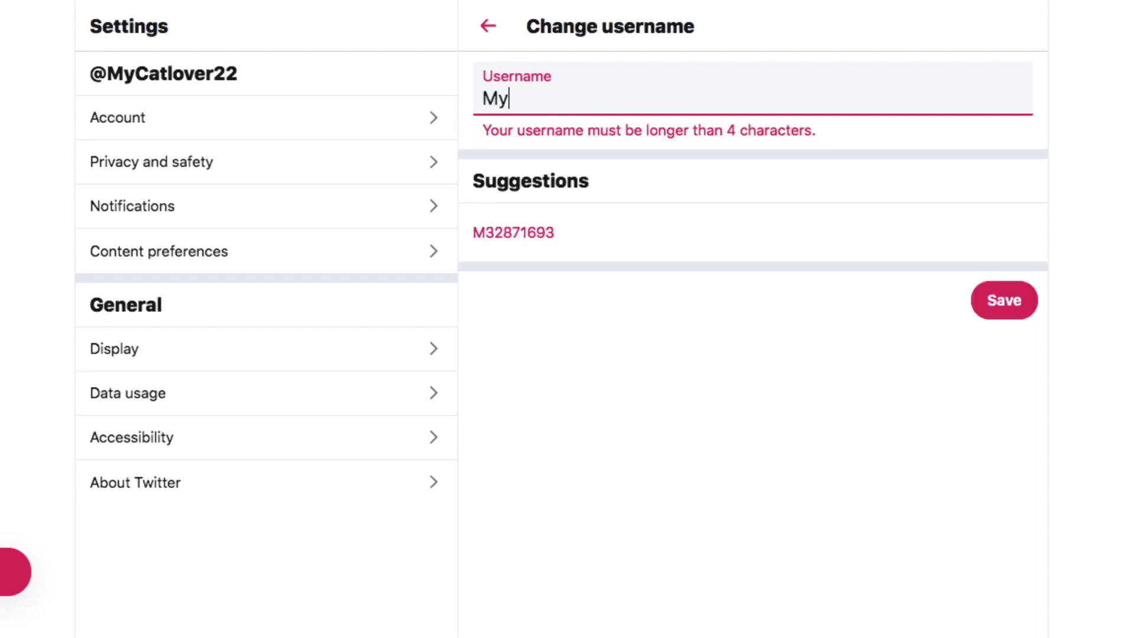
{"action": "type", "text": "_Busines"}
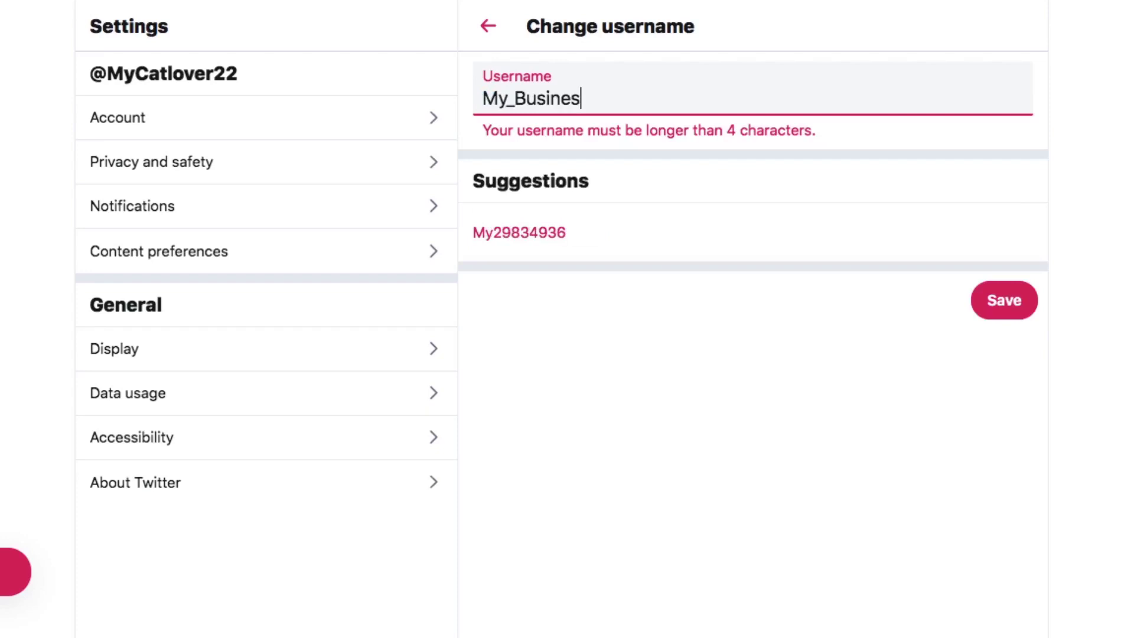
{"action": "type", "text": "s_2019"}
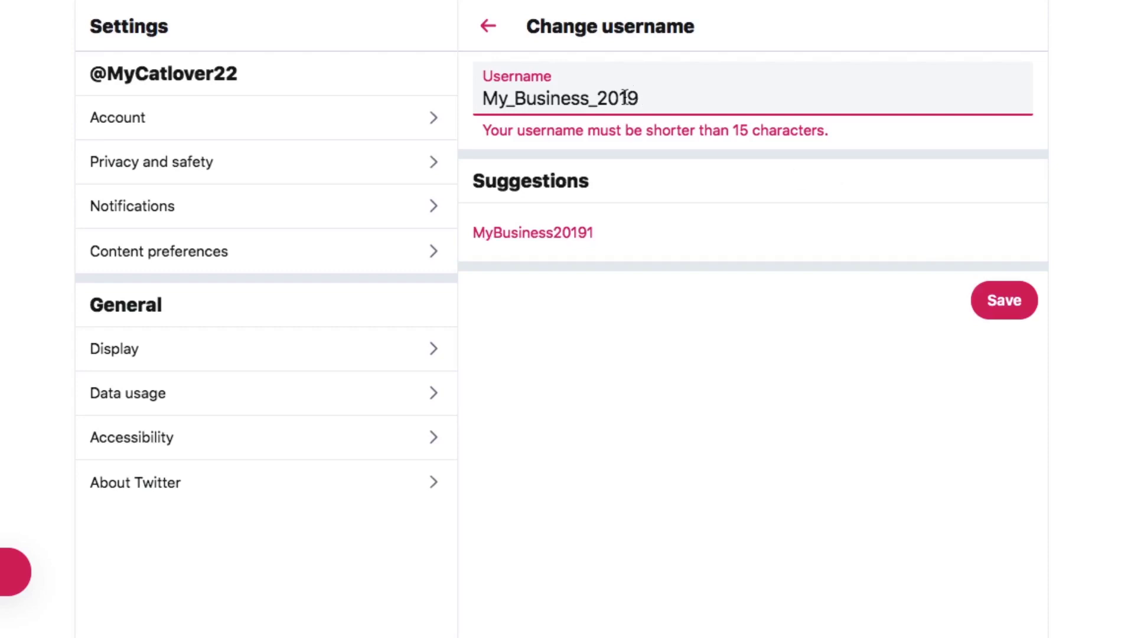
{"action": "left_click", "coordinate": [516, 98]}
{"action": "key", "text": "BackSpace"}
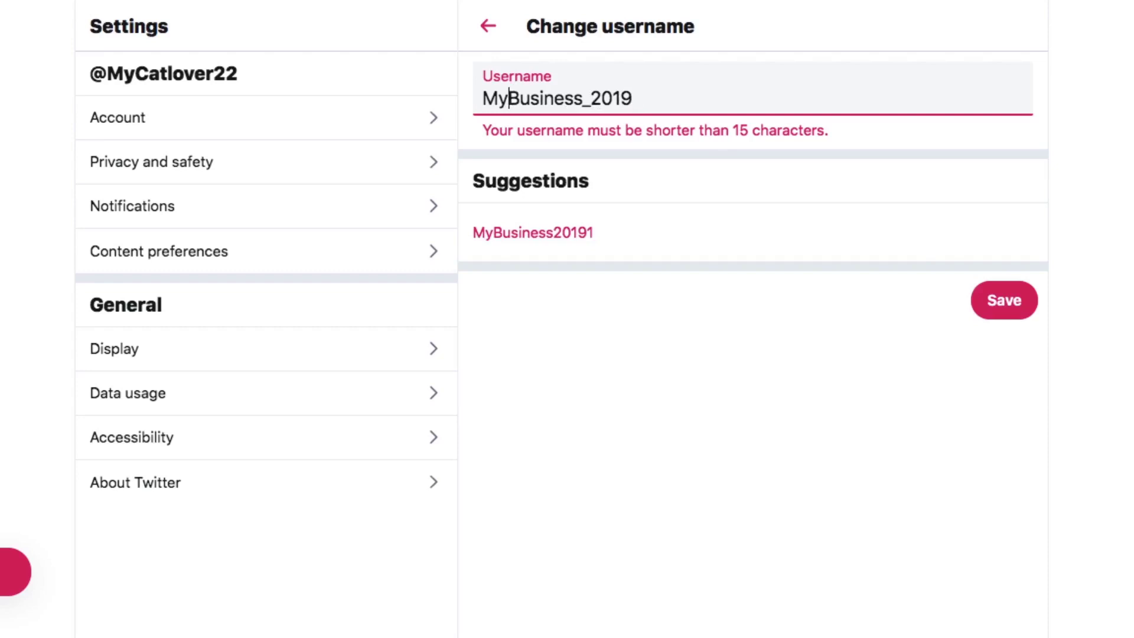
{"action": "left_click", "coordinate": [837, 418]}
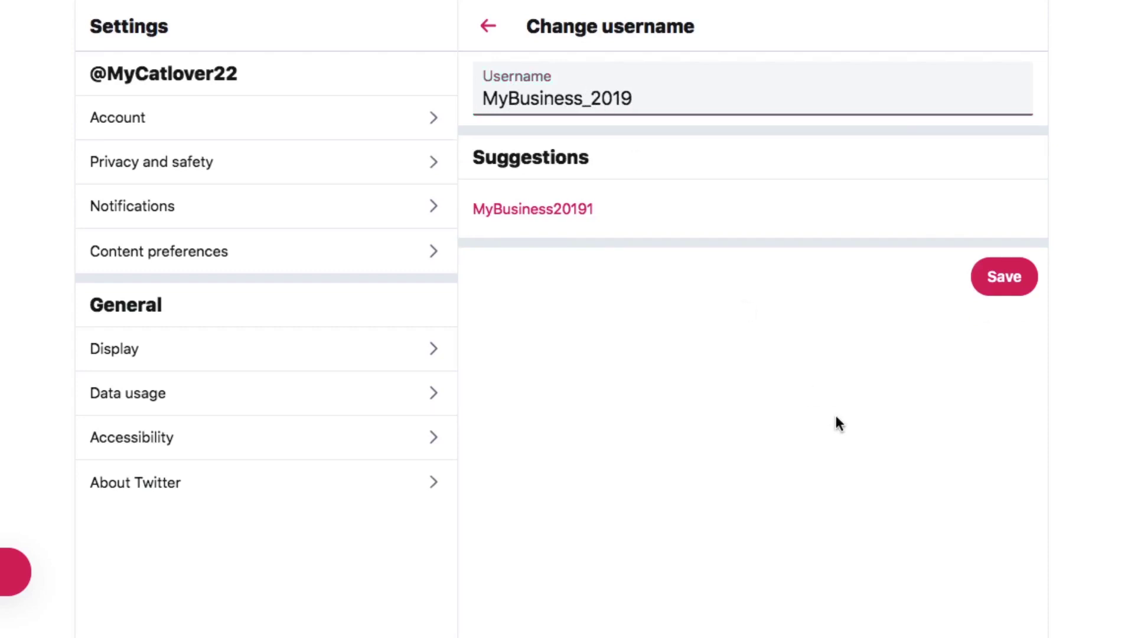
{"action": "left_click", "coordinate": [996, 269]}
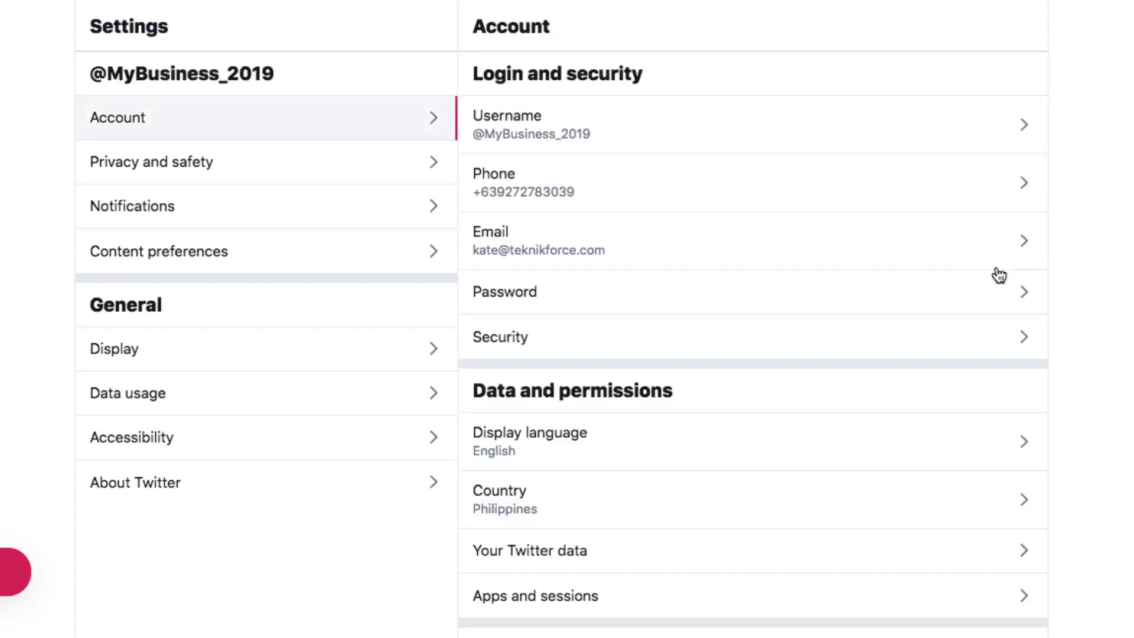
{"action": "left_click", "coordinate": [1, 109]}
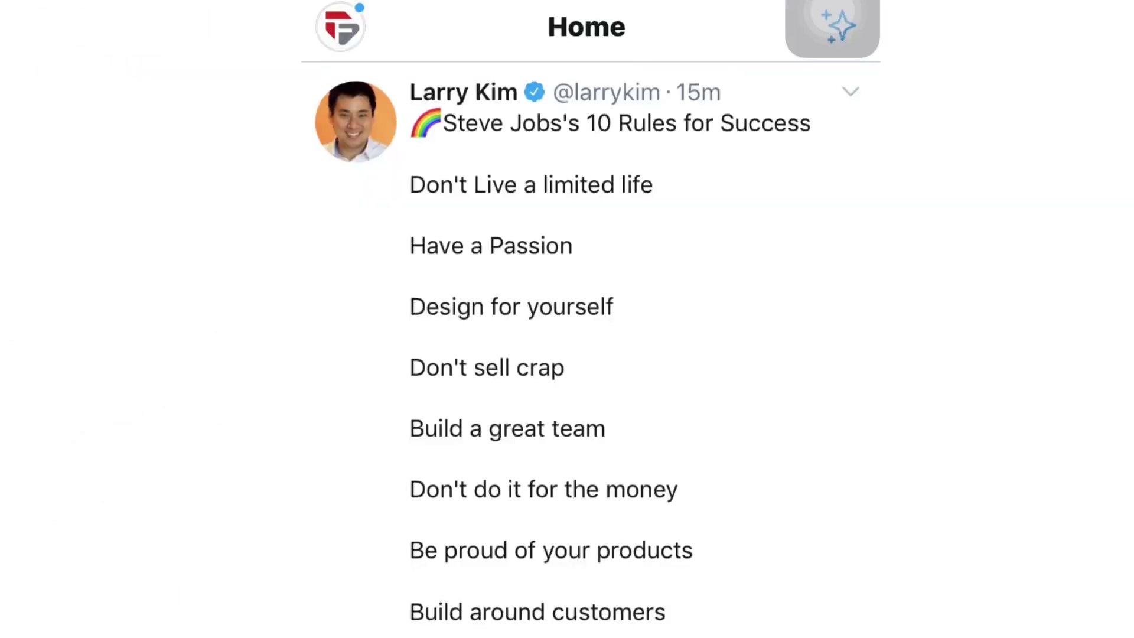
In the mobile app, open Settings and privacy > Account > Username and confirm with Continue
{"action": "left_click", "coordinate": [341, 27]}
{"action": "left_click", "coordinate": [457, 447]}
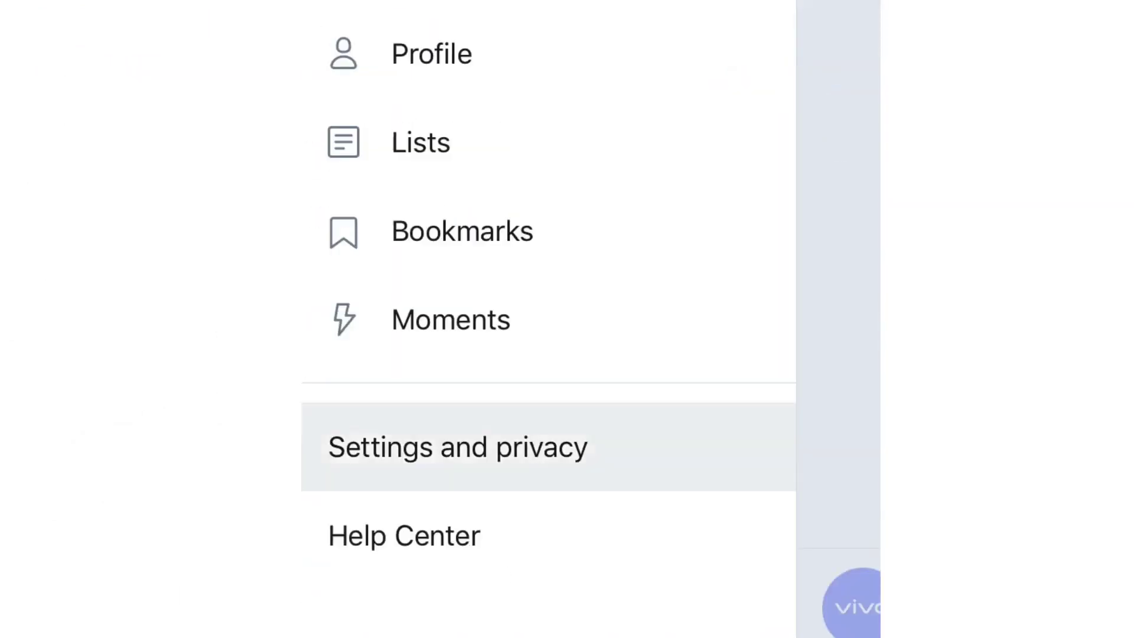
{"action": "left_click", "coordinate": [362, 169]}
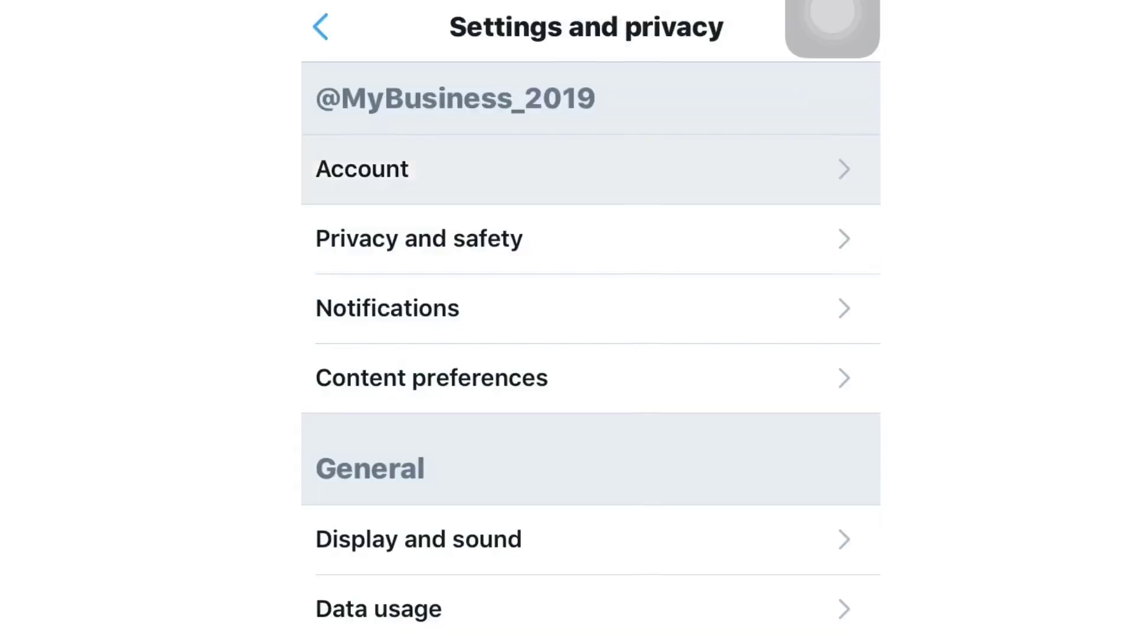
{"action": "left_click", "coordinate": [374, 169]}
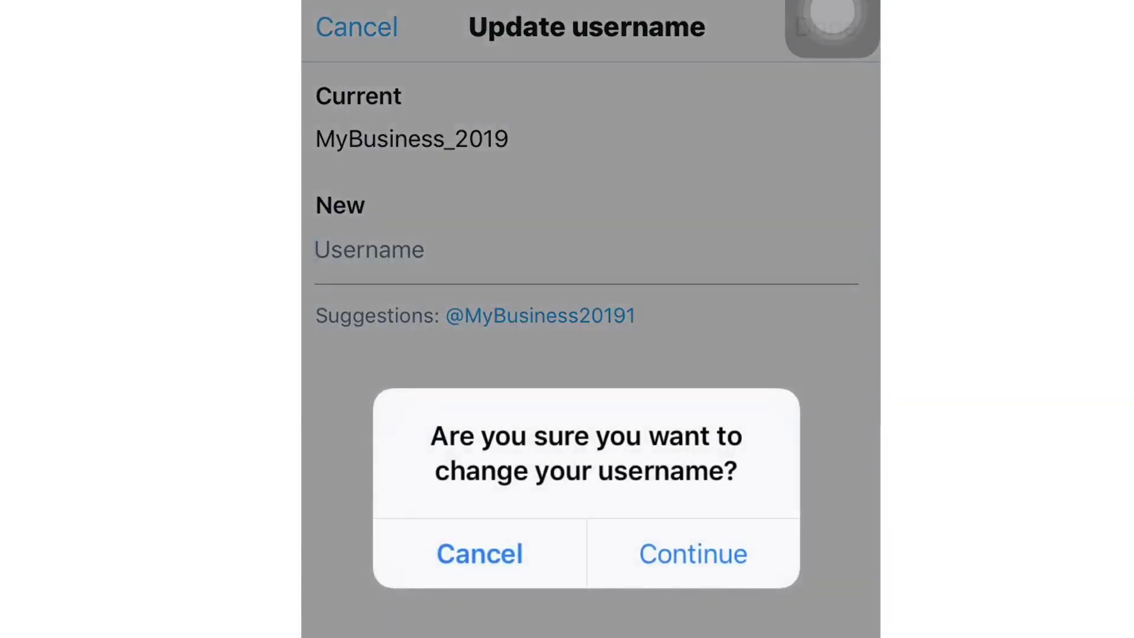
{"action": "left_click", "coordinate": [693, 554]}
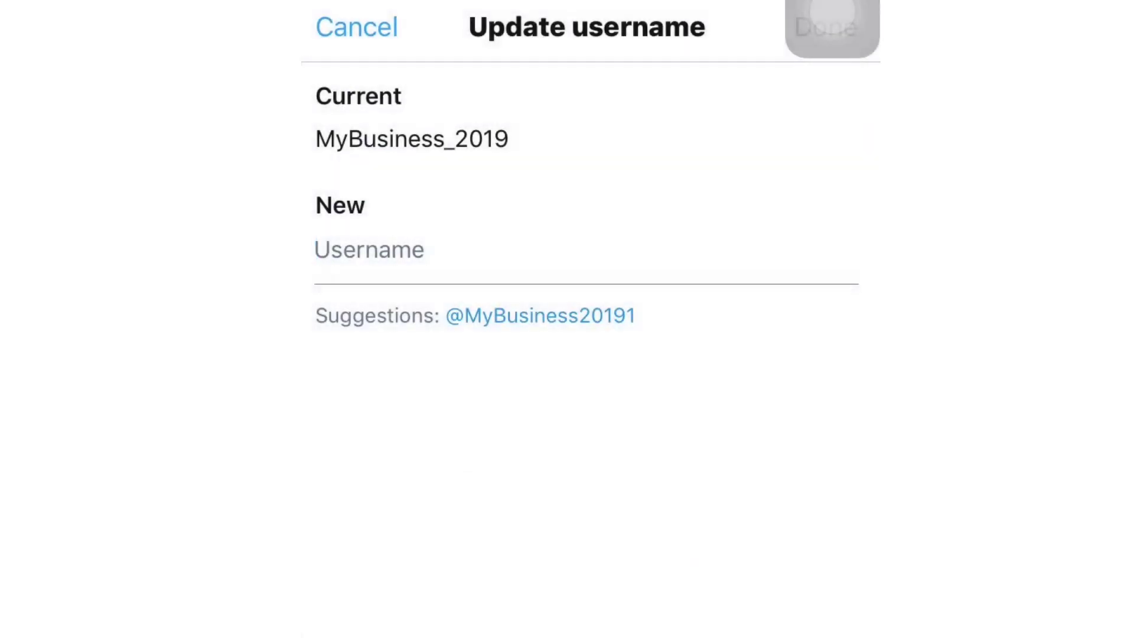